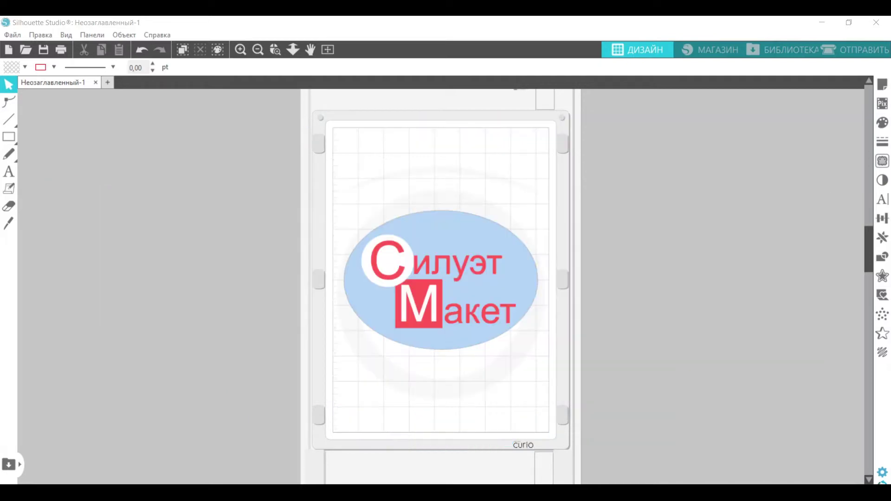
Step: Switch the program to the Designer Edition and close the page setup settings
left_click(170, 36)
mouse_move(176, 143)
left_click(408, 139)
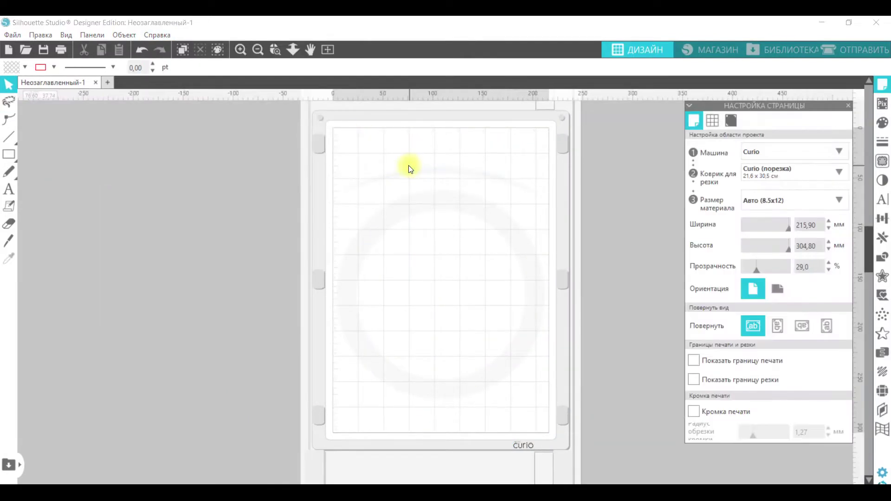
left_click(848, 106)
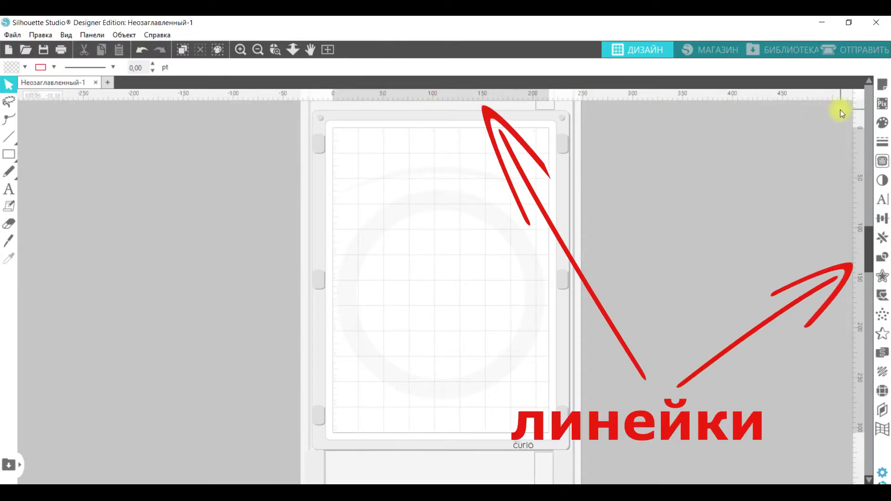
Step: Examine the ruler (Линейка) display option in the page's grid settings and close them
left_click(881, 84)
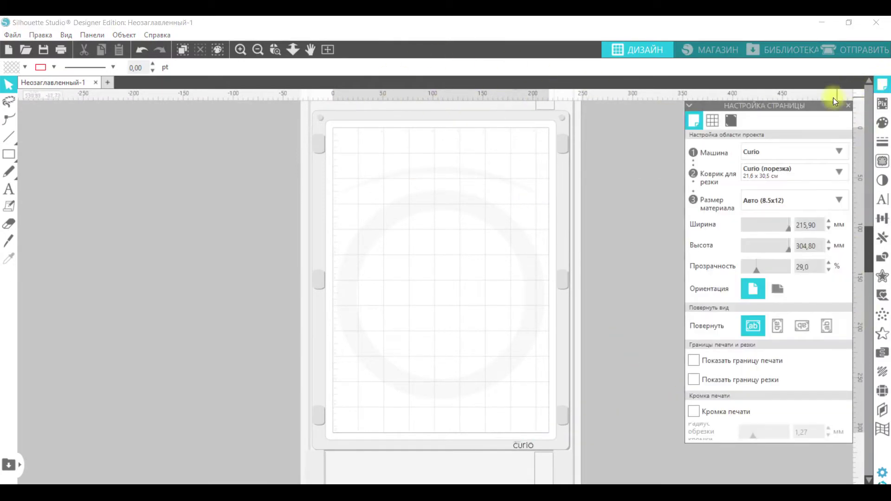
left_click(712, 120)
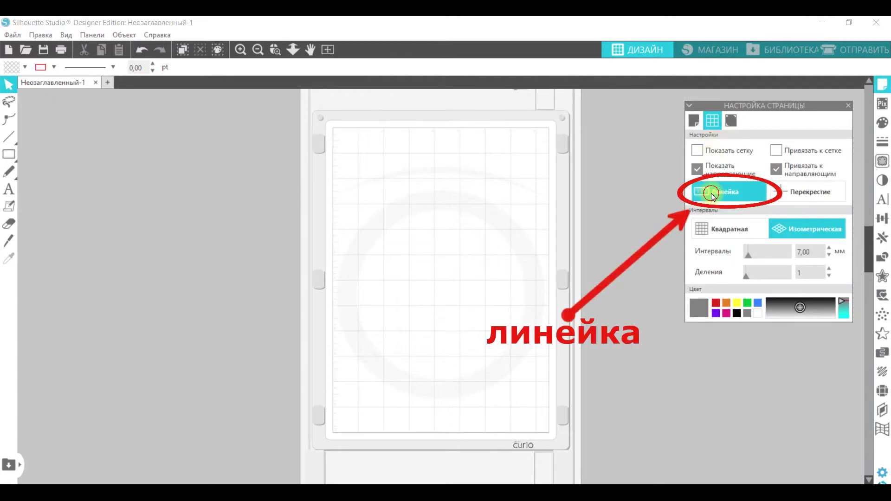
left_click(849, 106)
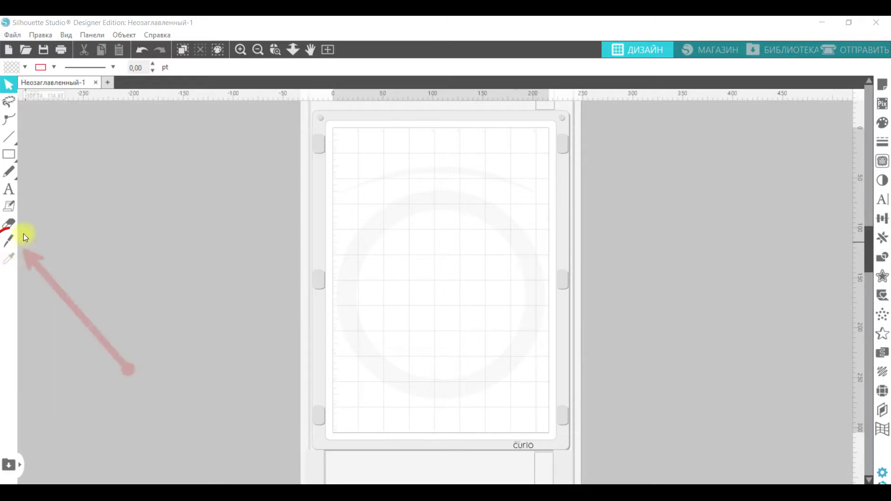
Step: Review the line types offered by the Knife tool, keep Straight (Прямой), and return to object selection
left_click(10, 239)
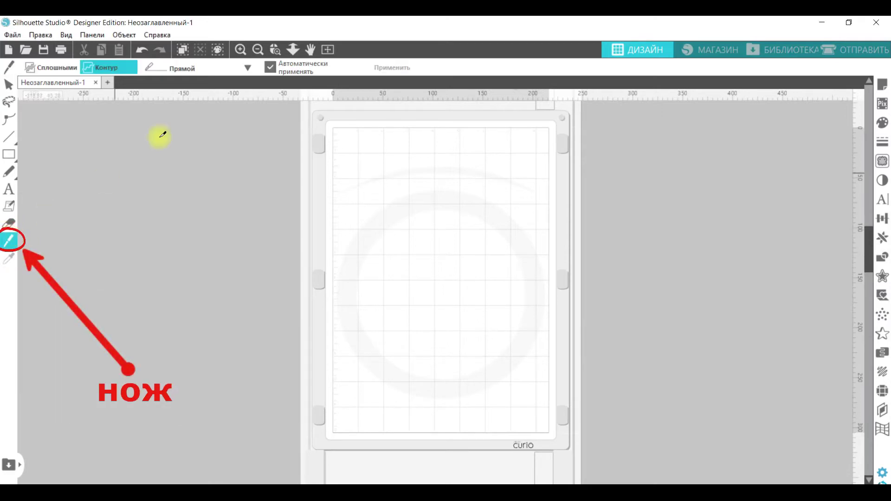
left_click(250, 68)
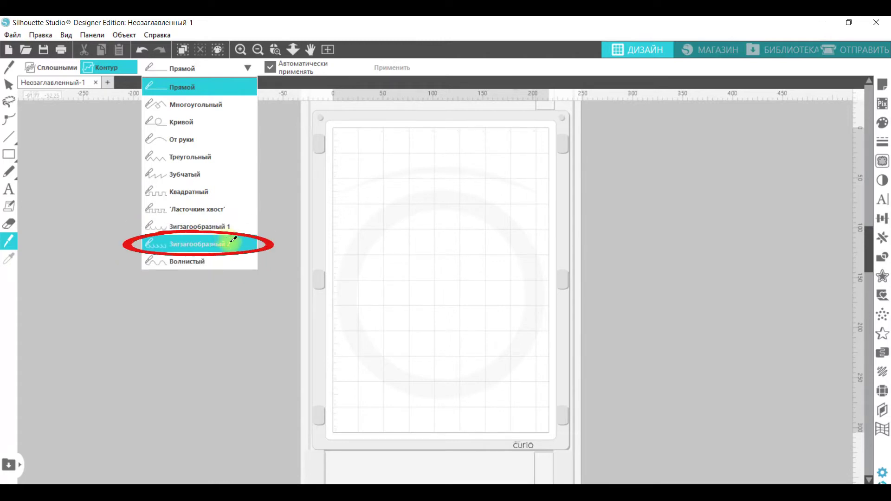
left_click(247, 84)
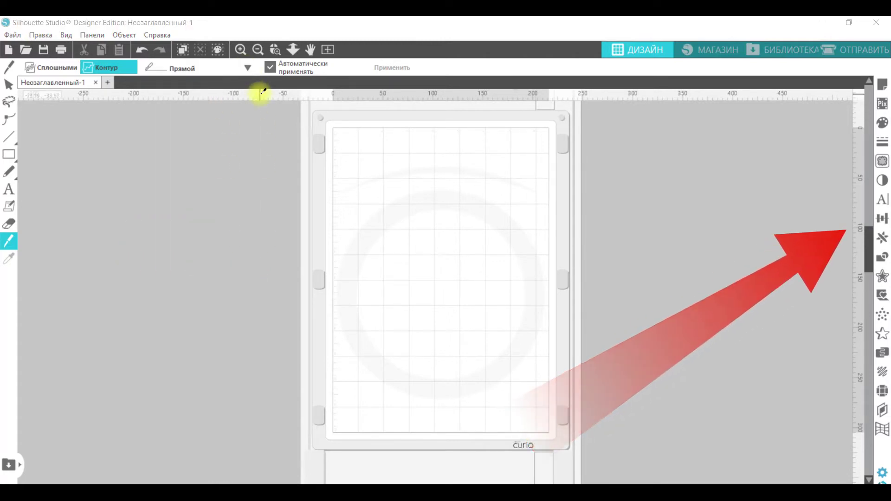
key("v")
Step: Examine the crosshair (Перекрестие) option in the page's grid settings and close them
left_click(885, 87)
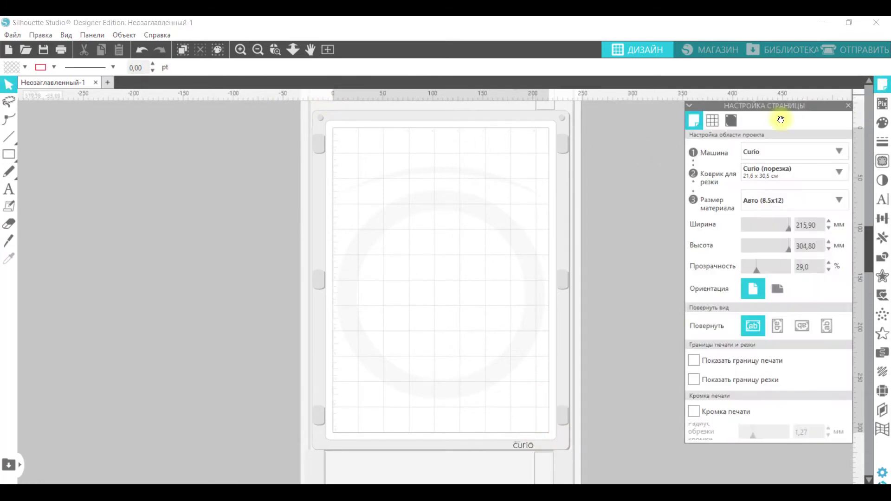
left_click(713, 121)
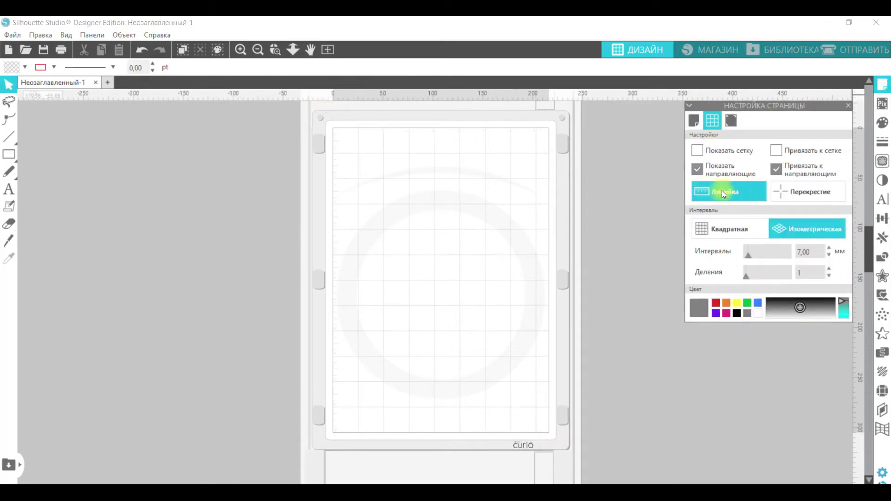
left_click(789, 193)
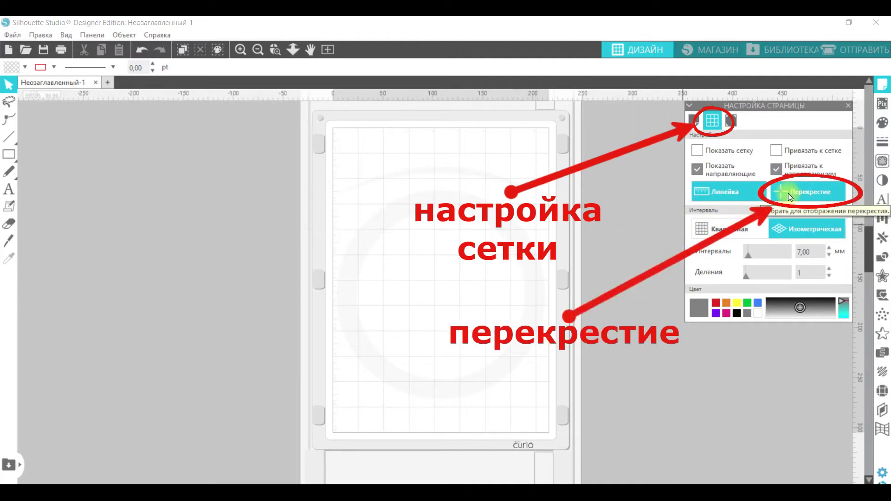
left_click(848, 106)
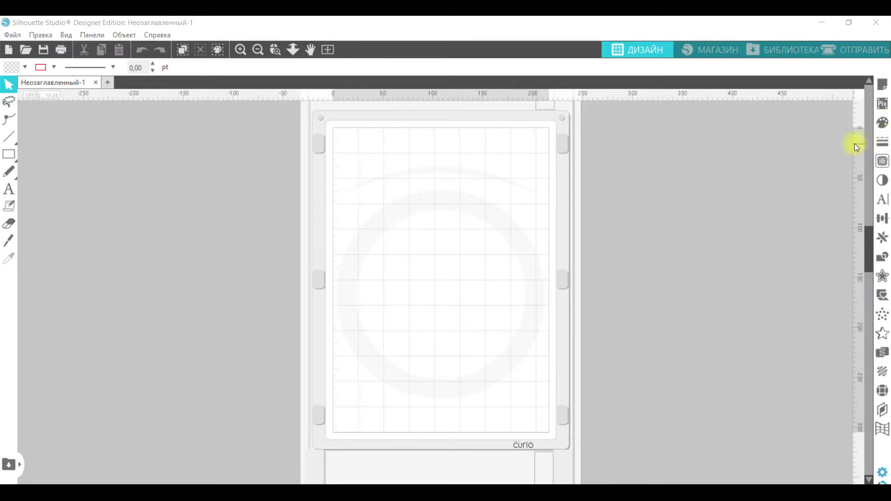
Step: Review the trace settings for tracing by colour (Трассировка по цвету) and magnetic tracing (Магнитная трассировка)
left_click(882, 161)
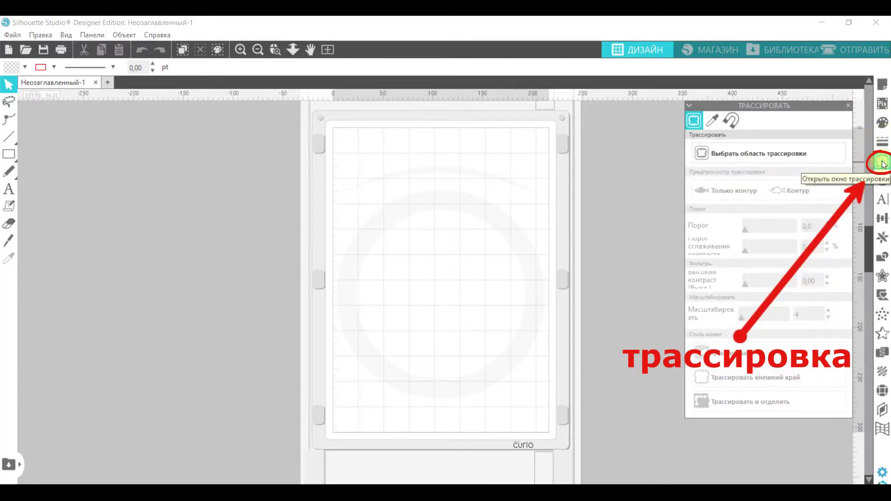
left_click(713, 121)
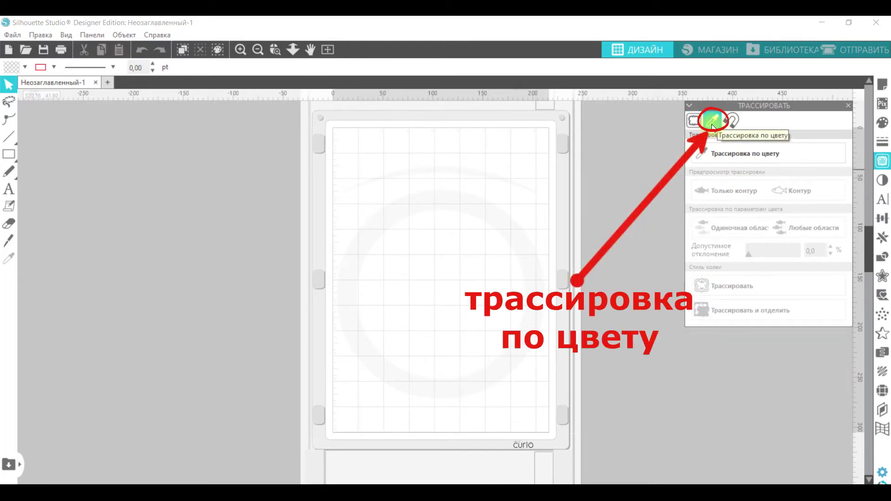
left_click(730, 121)
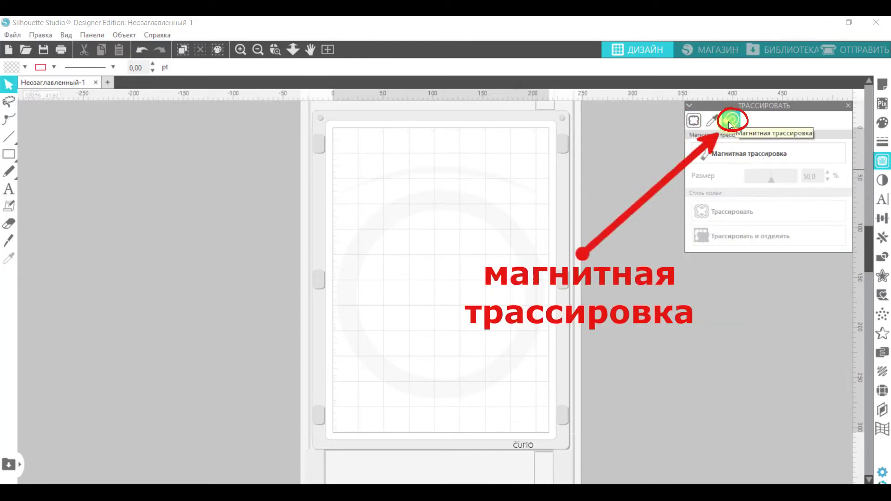
left_click(848, 106)
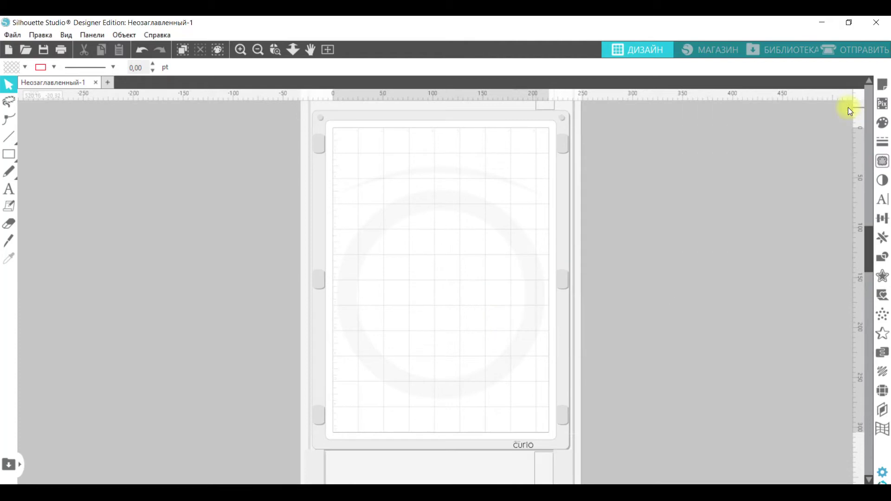
Step: Examine the shadow (Тень) options among the image effects and close the settings
left_click(885, 182)
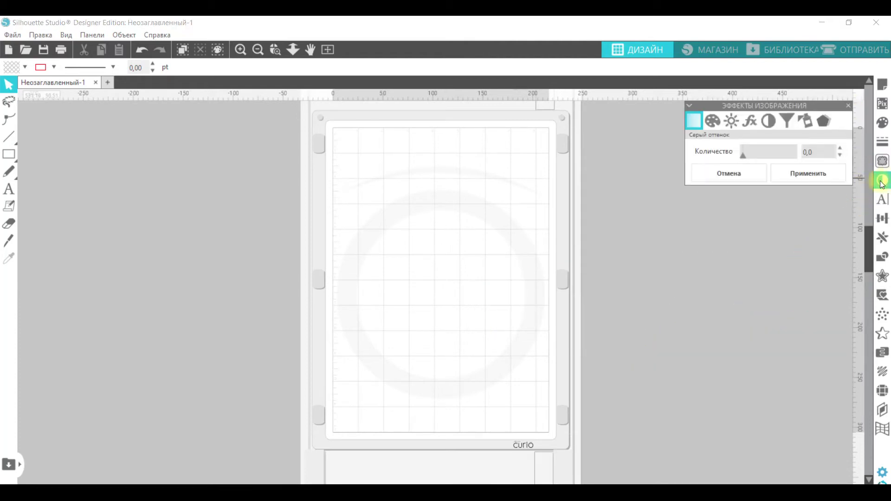
left_click(823, 121)
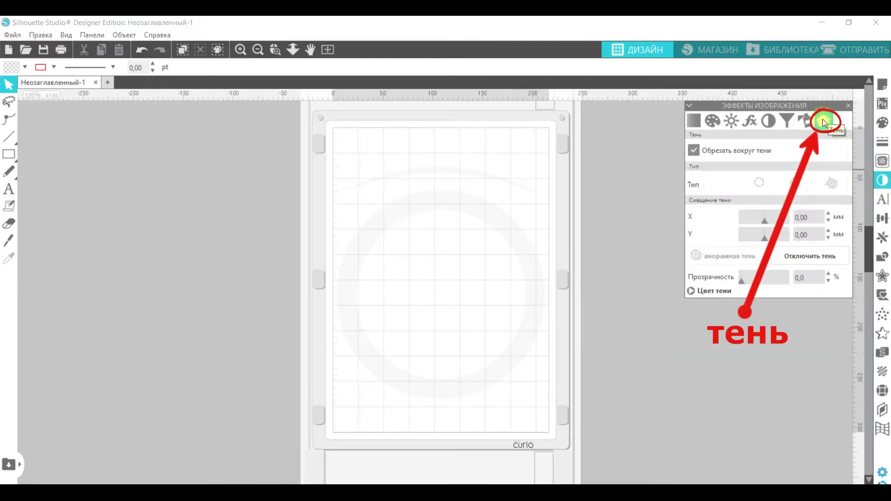
left_click(848, 106)
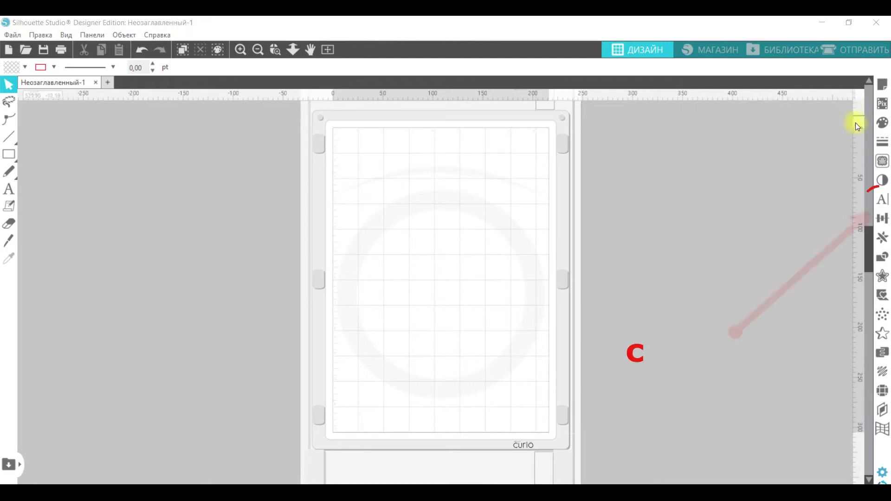
Step: Browse the glyphs of the Arial font in the text style settings and close them
left_click(882, 201)
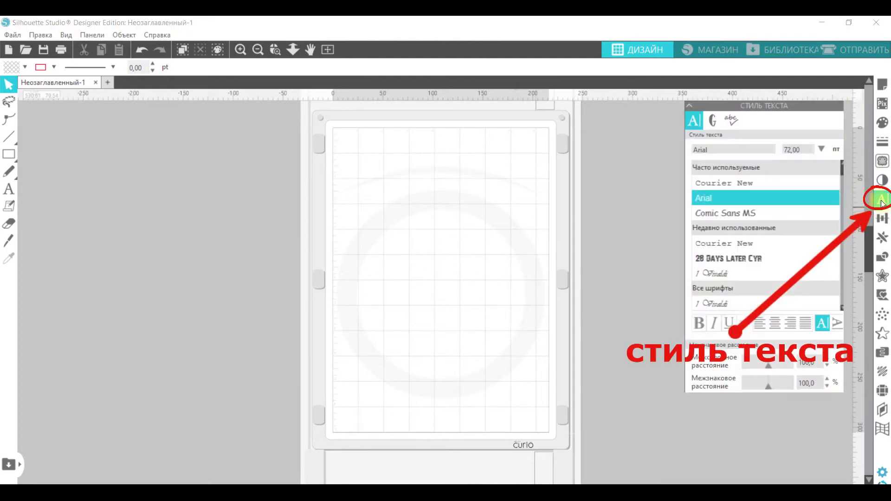
left_click(715, 121)
left_click_drag(843, 210, 847, 314)
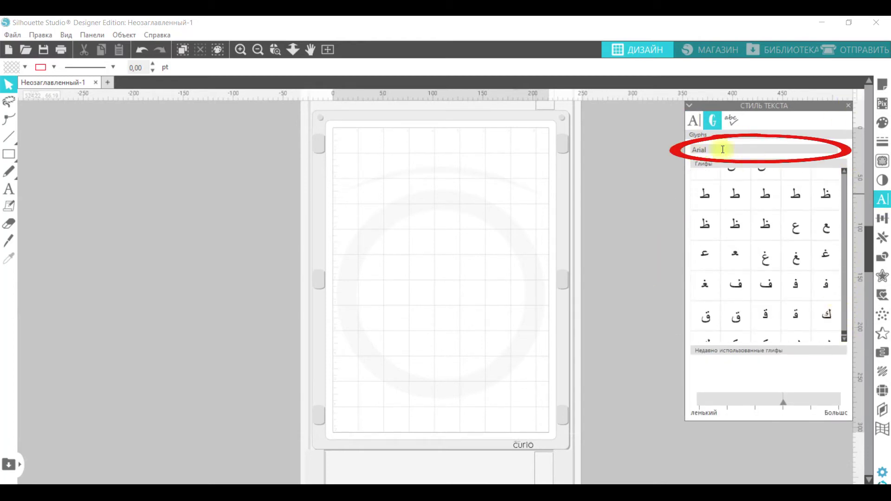
left_click(849, 106)
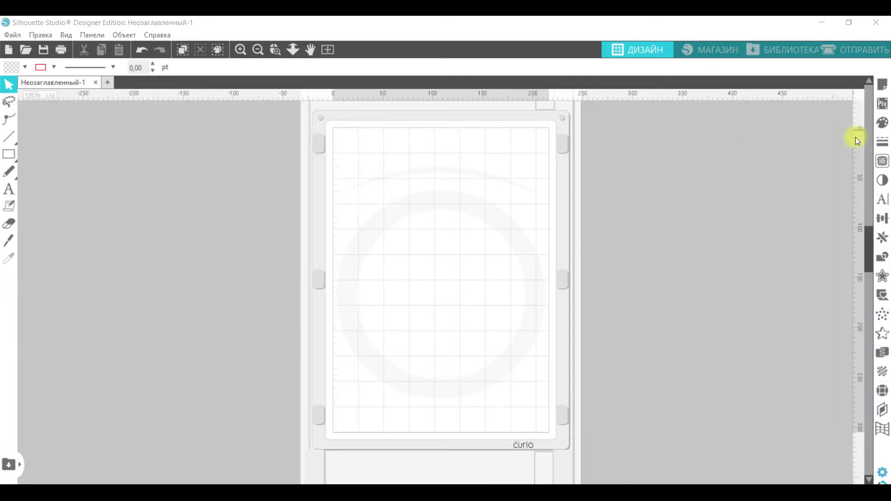
Step: Review the shear options among the transform settings and the rotation setting for nesting shapes (Компоновка)
left_click(880, 220)
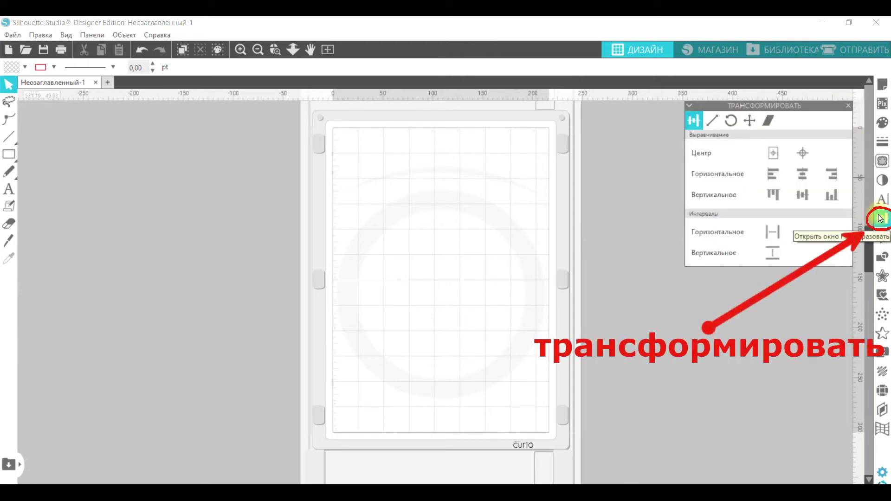
left_click(768, 117)
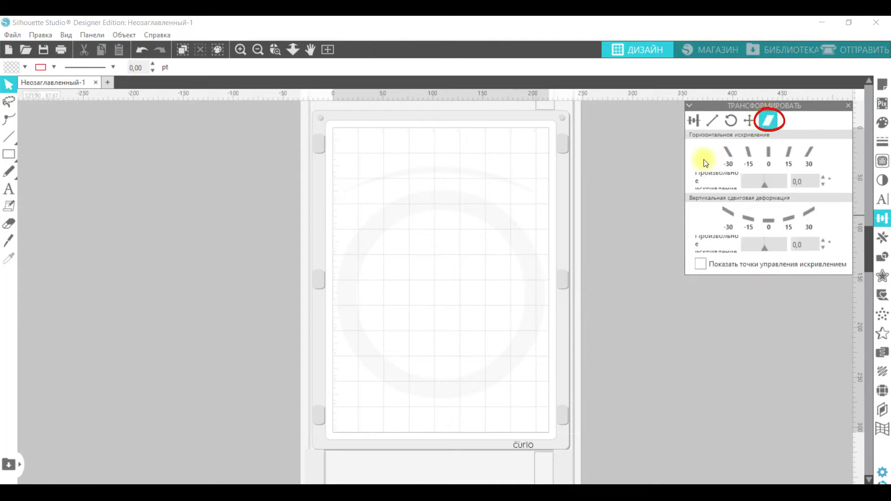
left_click(850, 106)
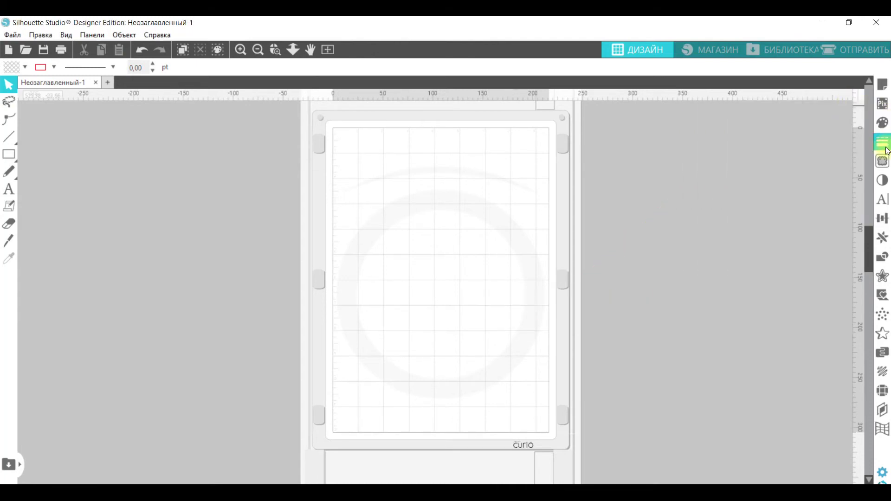
left_click(882, 354)
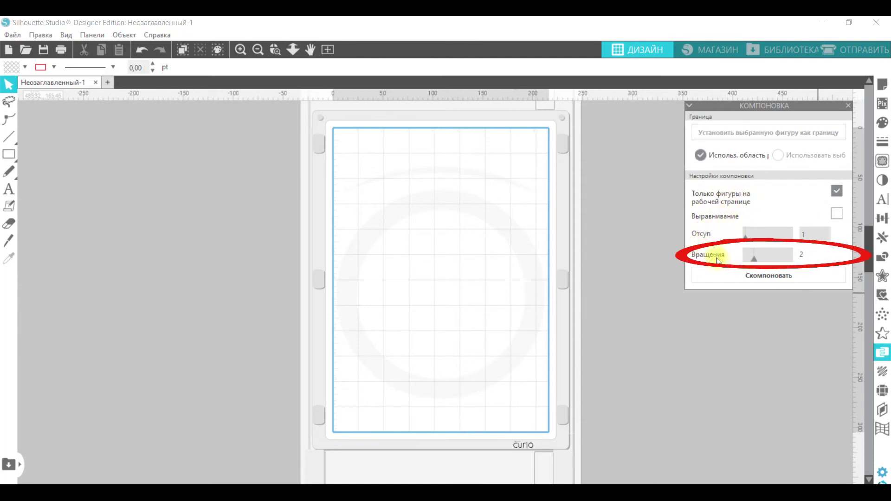
left_click(848, 106)
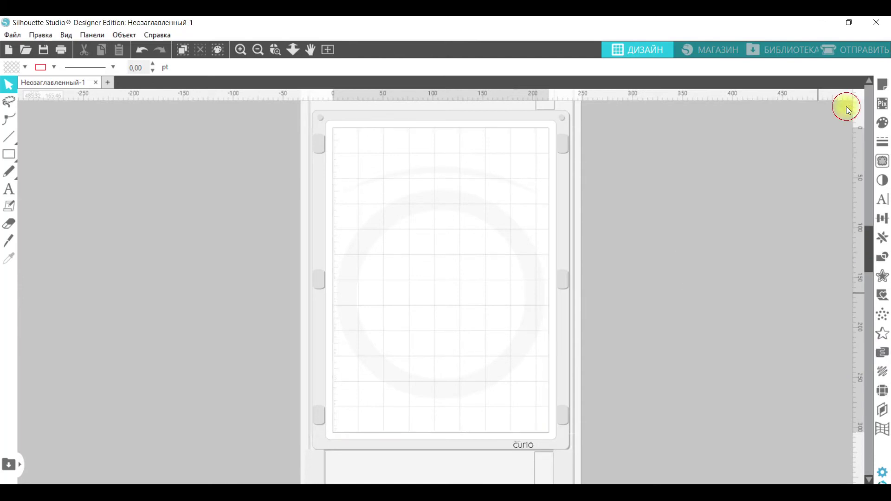
Step: Examine the edge effects among the line effects and the spacing setting for rhinestones (Стразы)
left_click(882, 371)
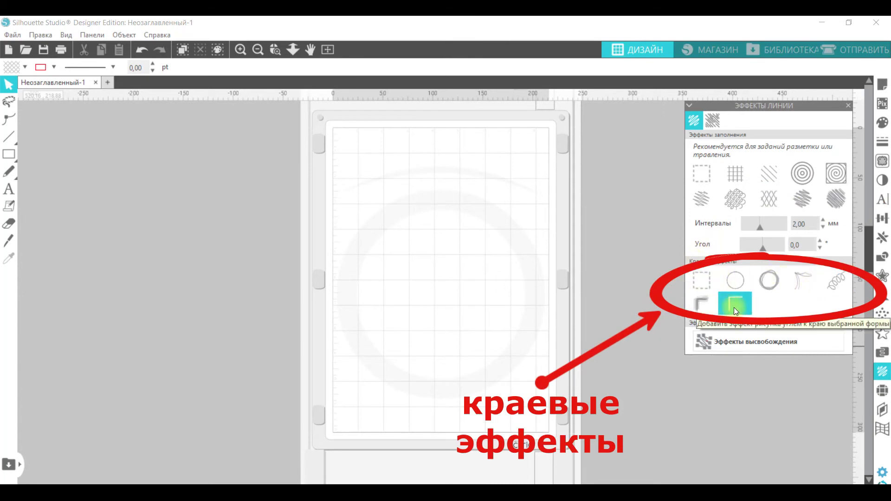
left_click(848, 106)
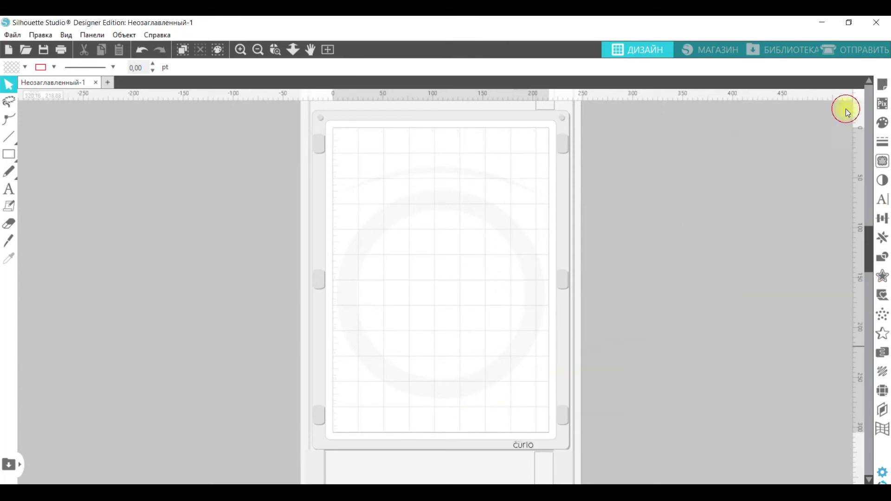
left_click(882, 392)
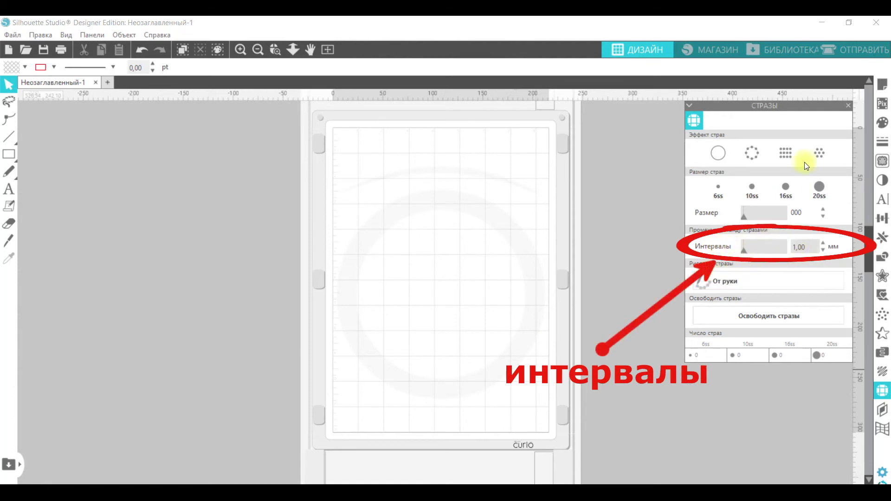
left_click(846, 106)
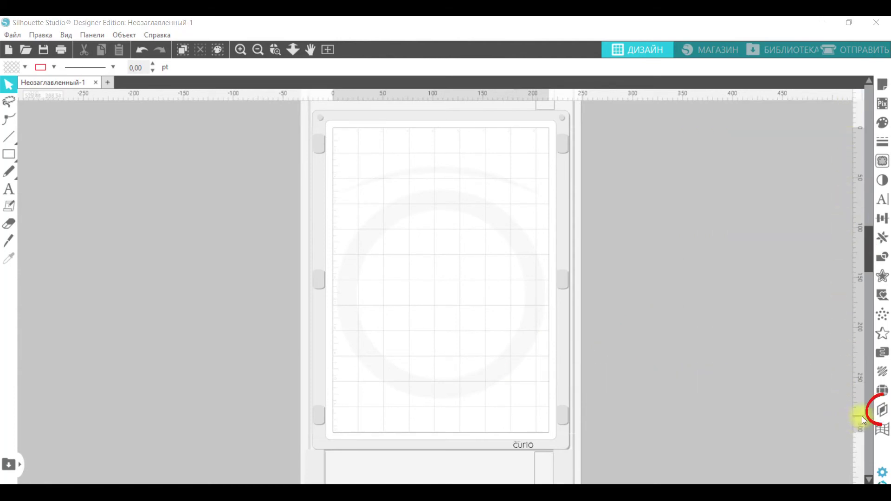
Step: Add a new layer to the document and show the by-layer (Слой) settings for sending the job to the cutter
left_click(884, 410)
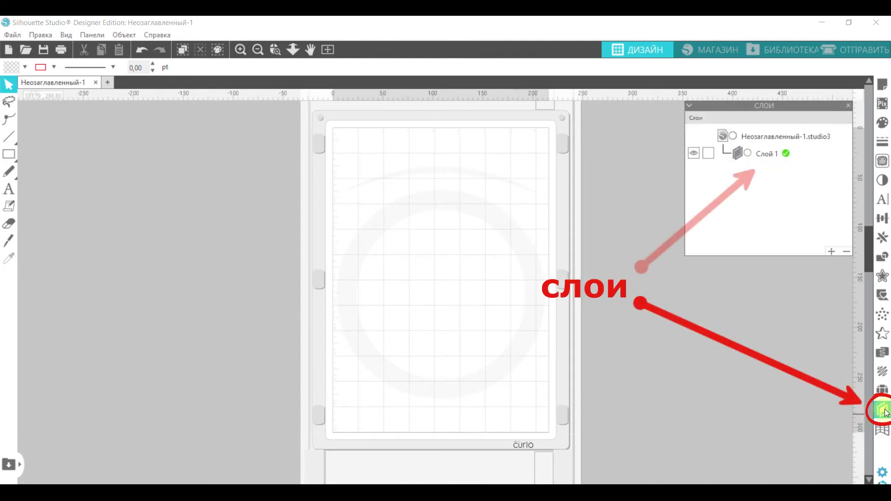
left_click(830, 251)
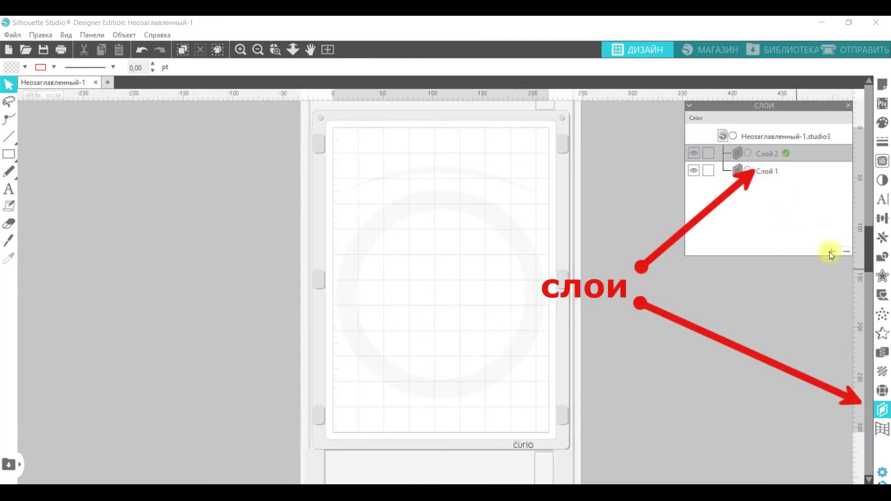
left_click(858, 49)
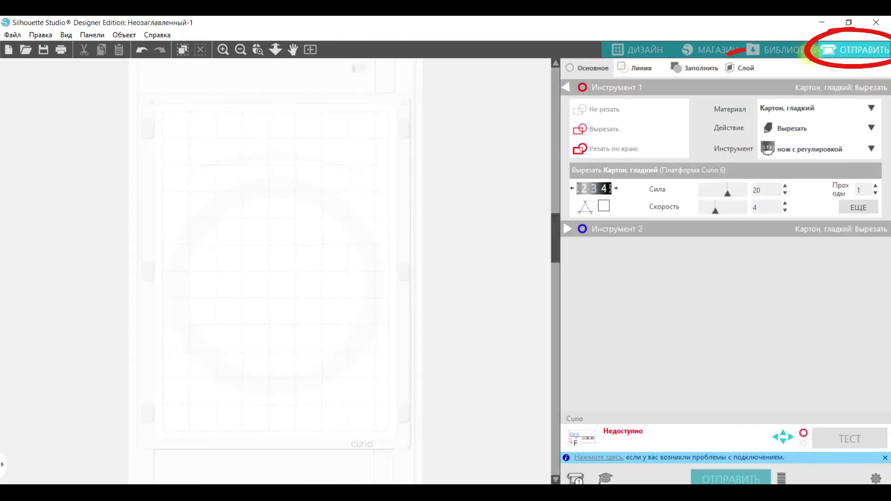
left_click(745, 67)
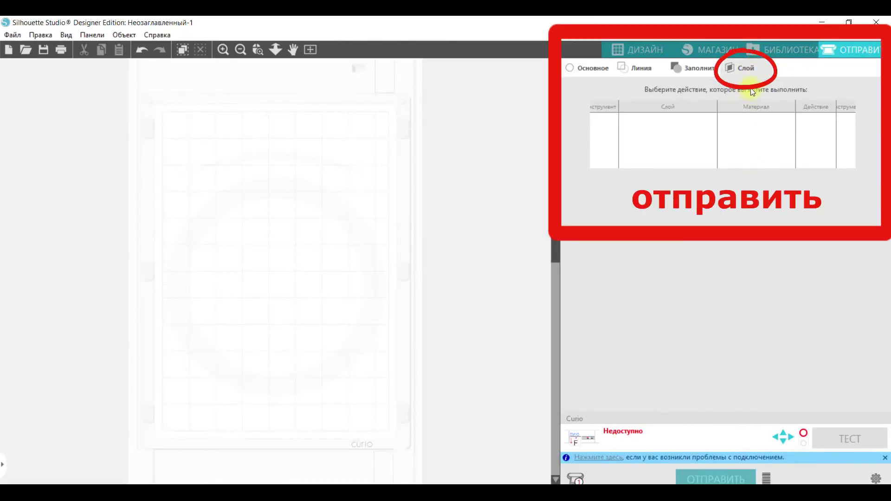
Step: Return to the design workspace, examine the warp (Деформация) settings and their warp templates (Шаблоны деформации), and close them
left_click(643, 55)
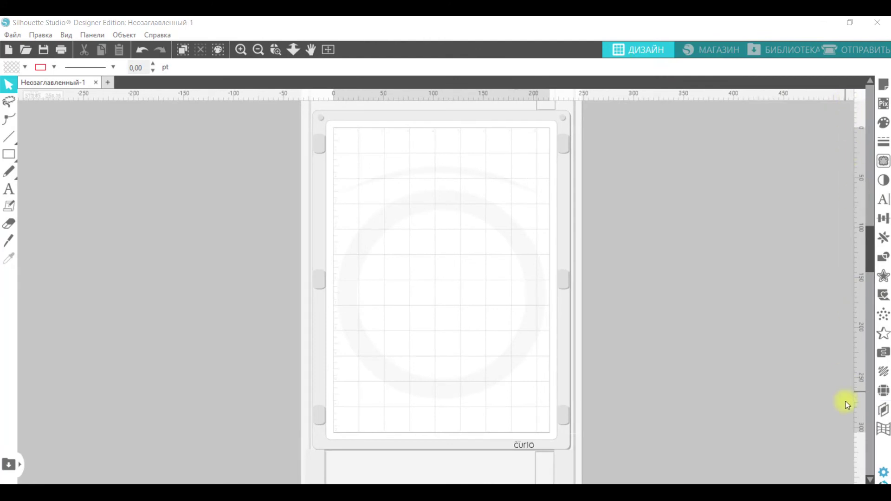
left_click(885, 431)
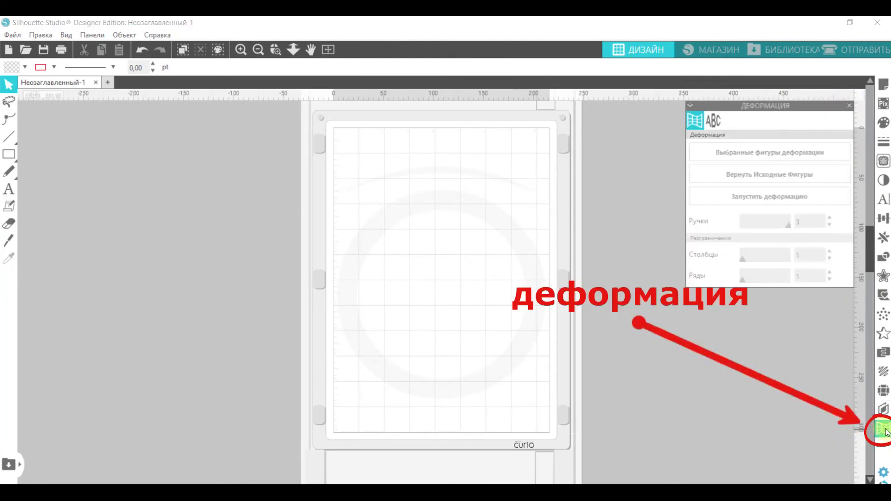
left_click(714, 122)
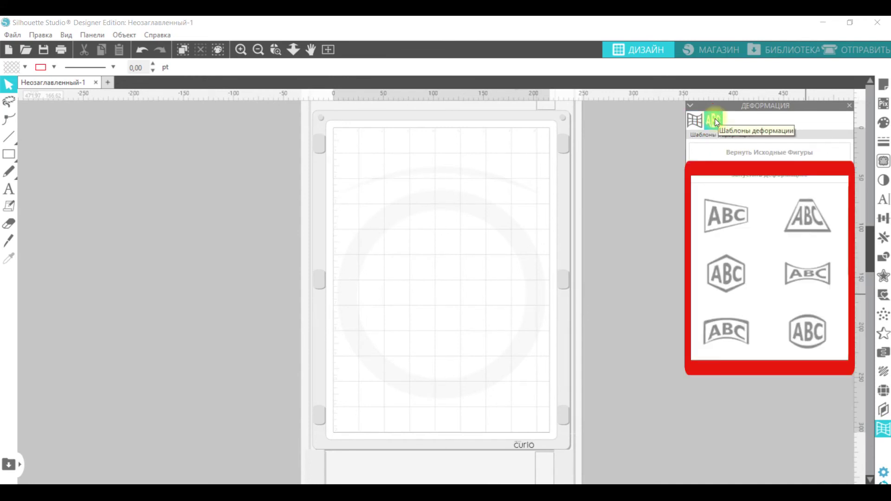
scroll(724, 318, "down", 3)
scroll(724, 320, "down", 2)
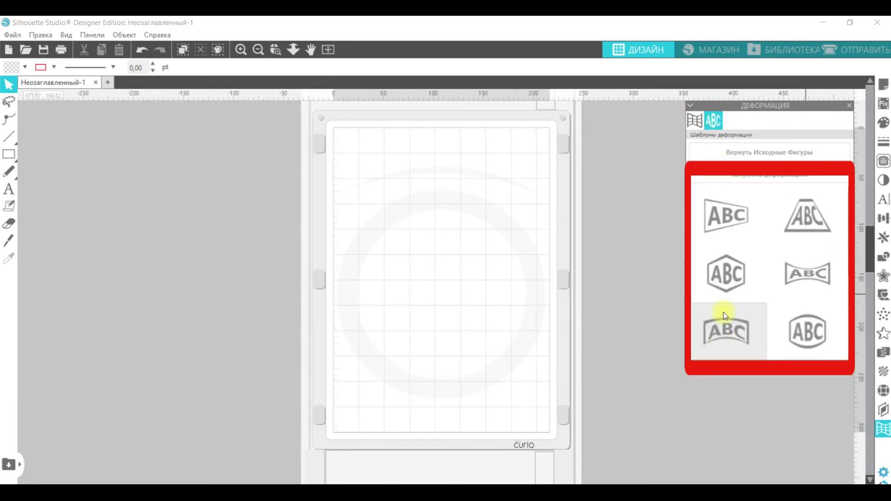
left_click(849, 105)
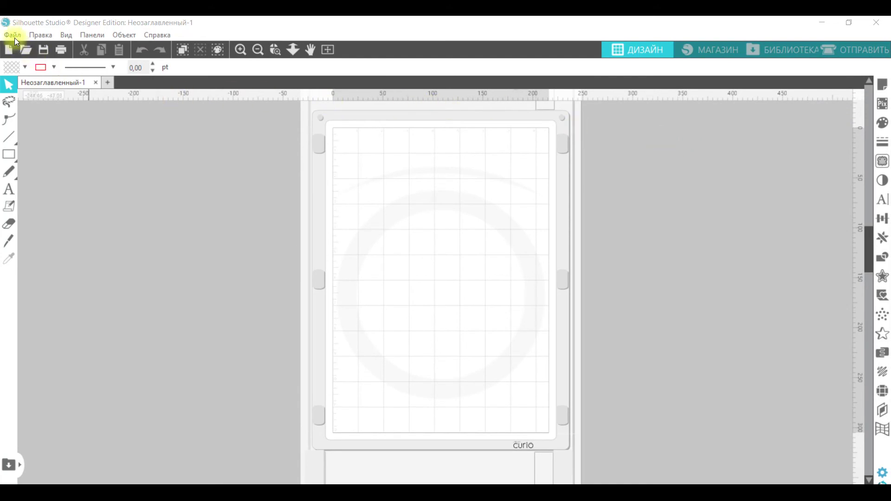
Step: Review the file formats available for opening a document, and leave the Open (Открыть) dialog without choosing a file
left_click(24, 49)
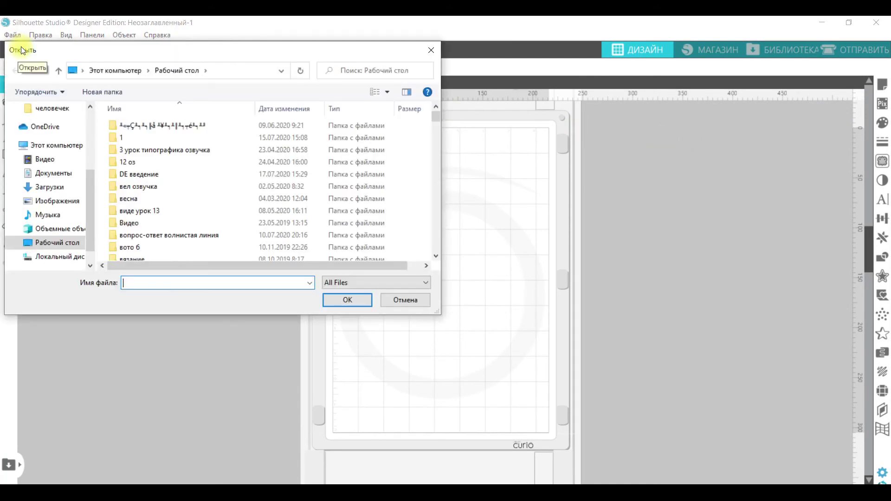
left_click(426, 282)
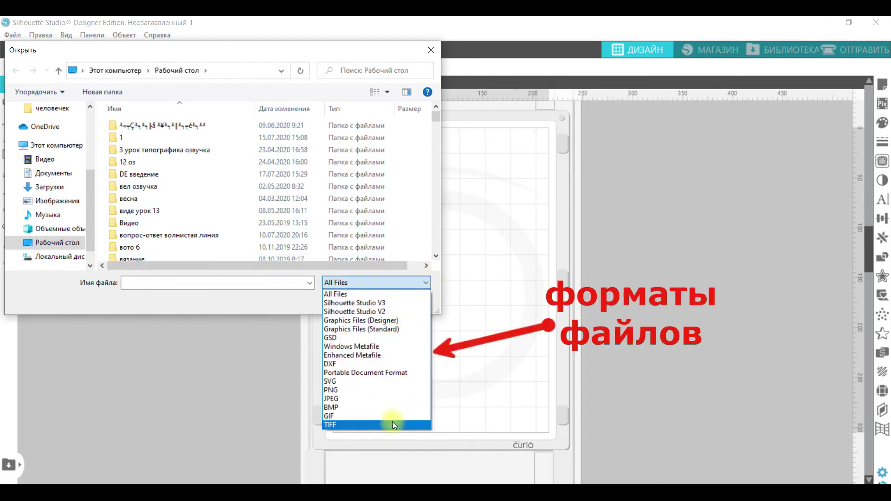
left_click(428, 280)
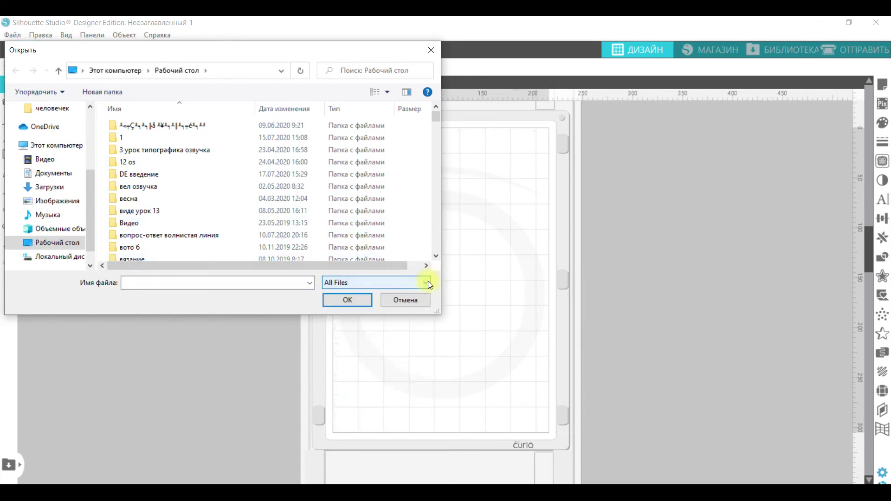
left_click(431, 50)
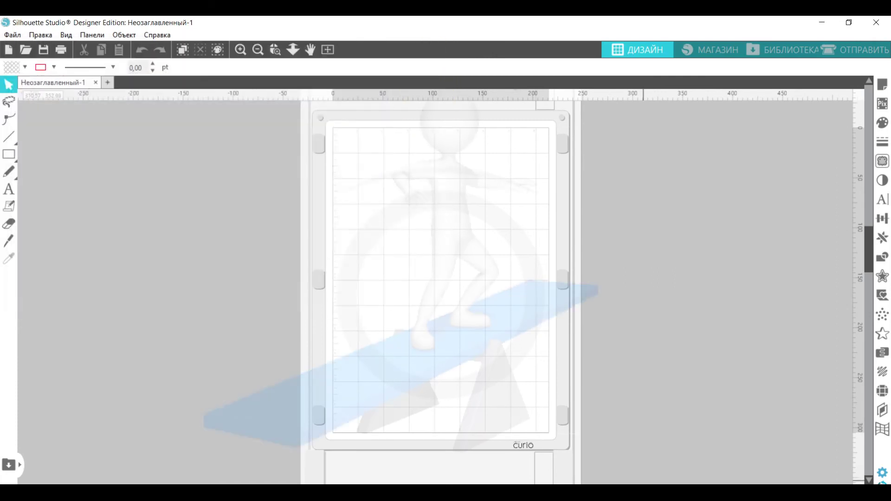